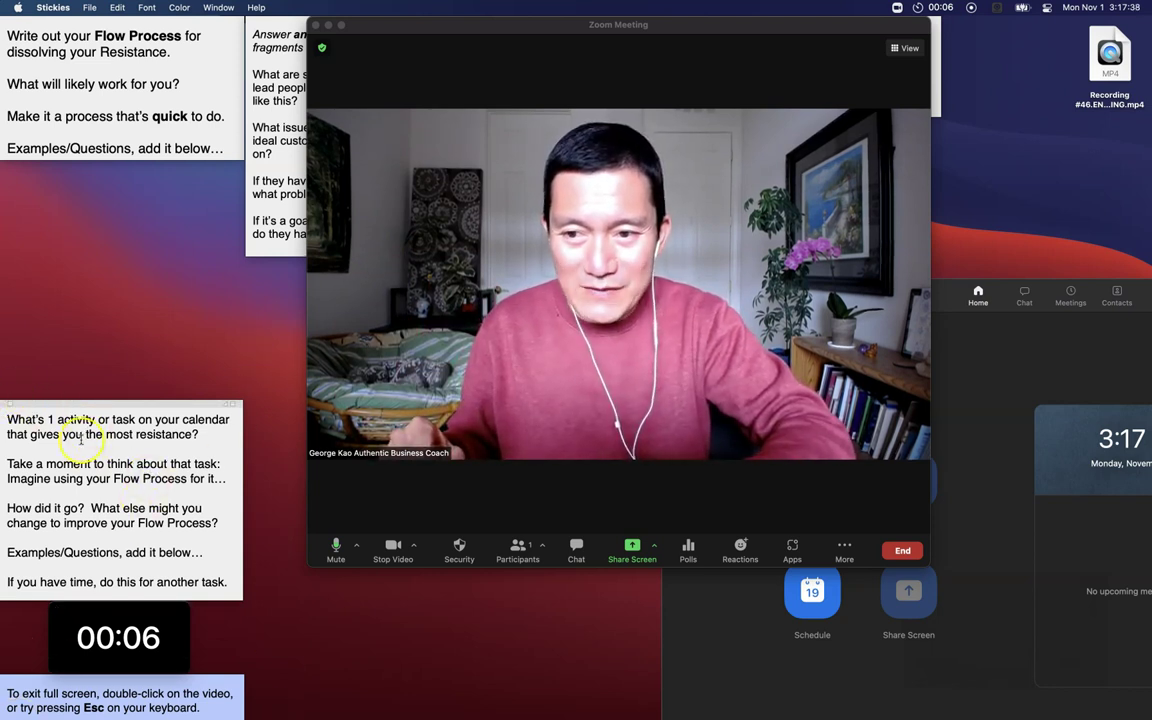
# Restart the Smart Countdown Timer with a 1m (one-minute) duration
pyautogui.click(145, 620)
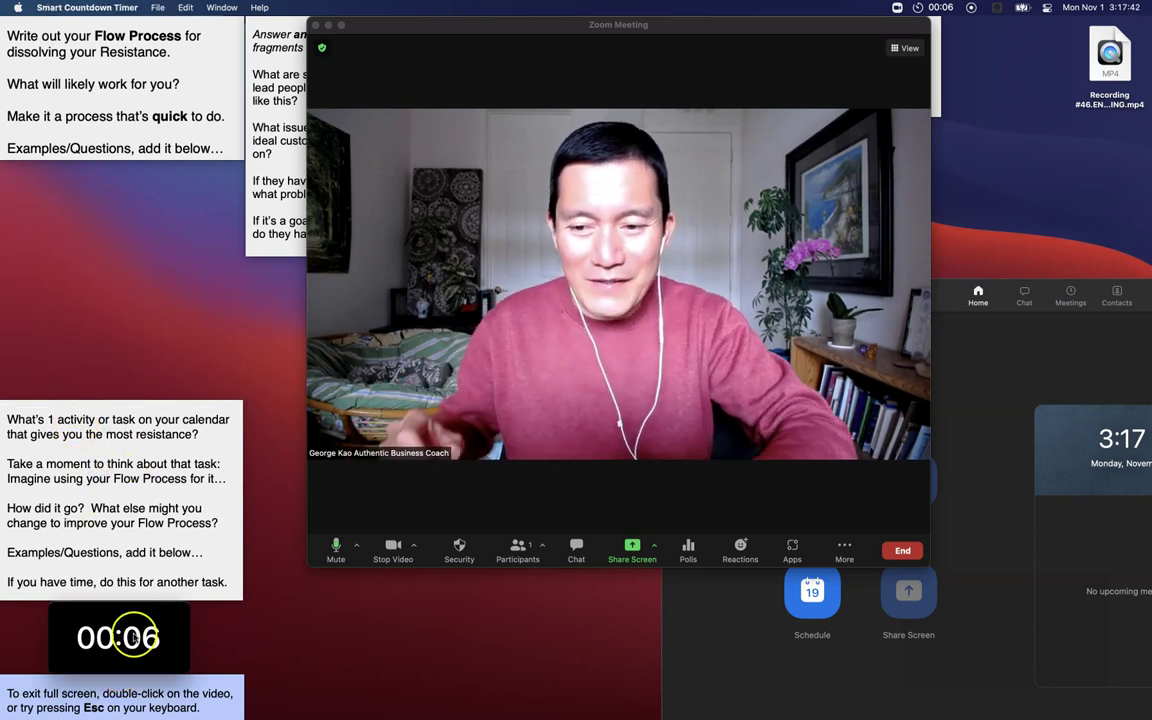
pyautogui.click(125, 663)
pyautogui.write('1m')
pyautogui.press('Return')
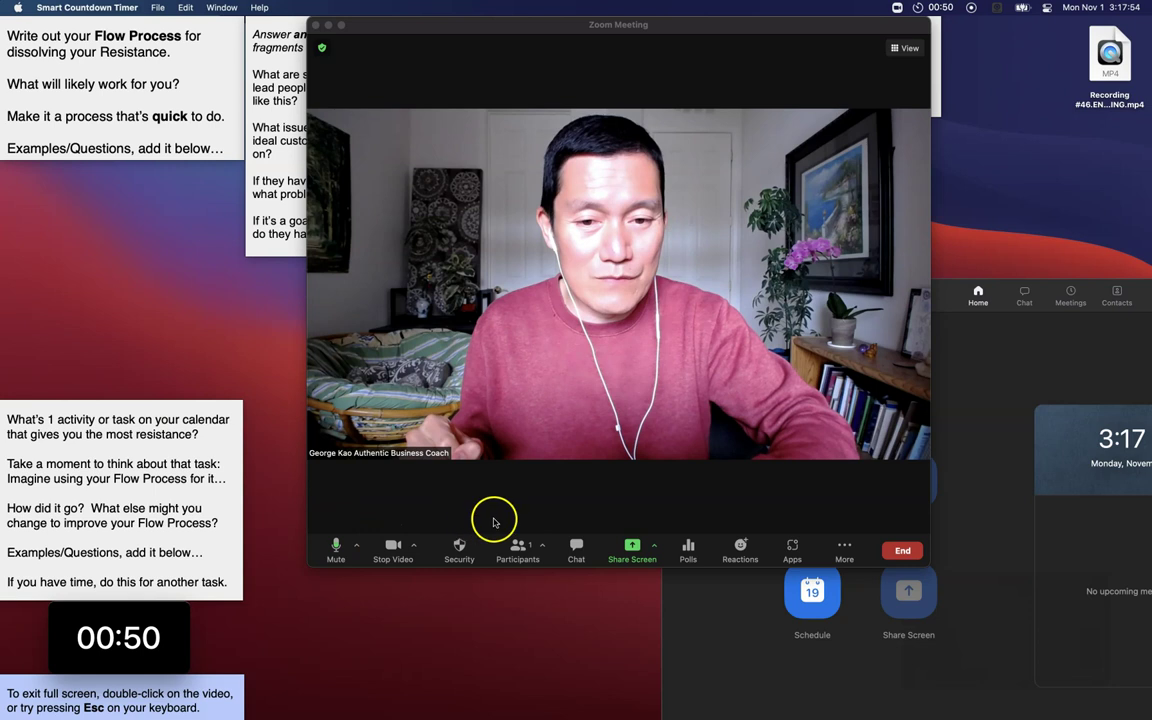
# From the meeting window, open Zoom's Share Screen choices on the Advanced tab
pyautogui.click(661, 560)
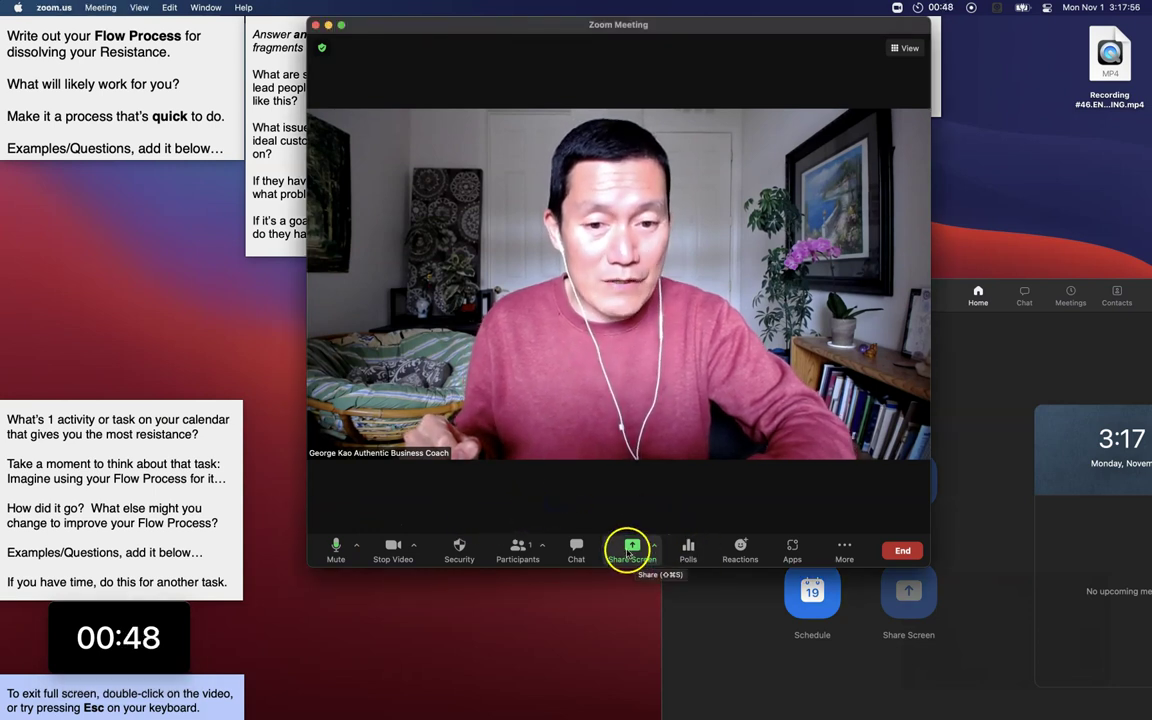
pyautogui.click(630, 550)
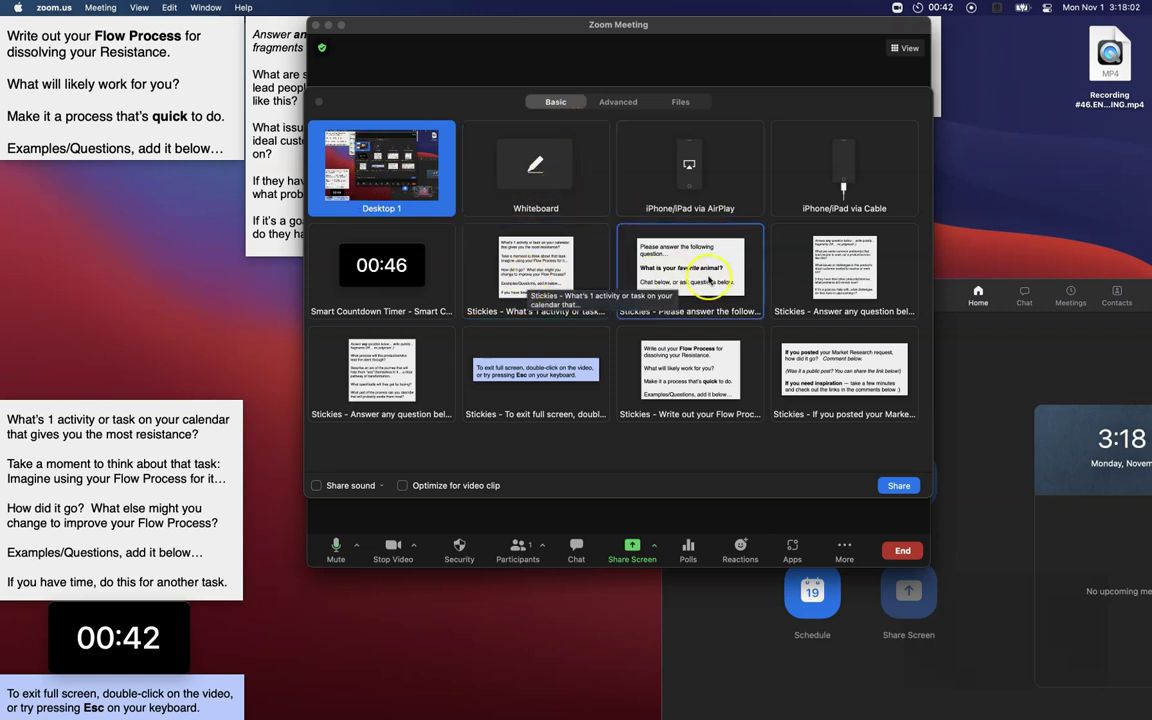
pyautogui.click(619, 104)
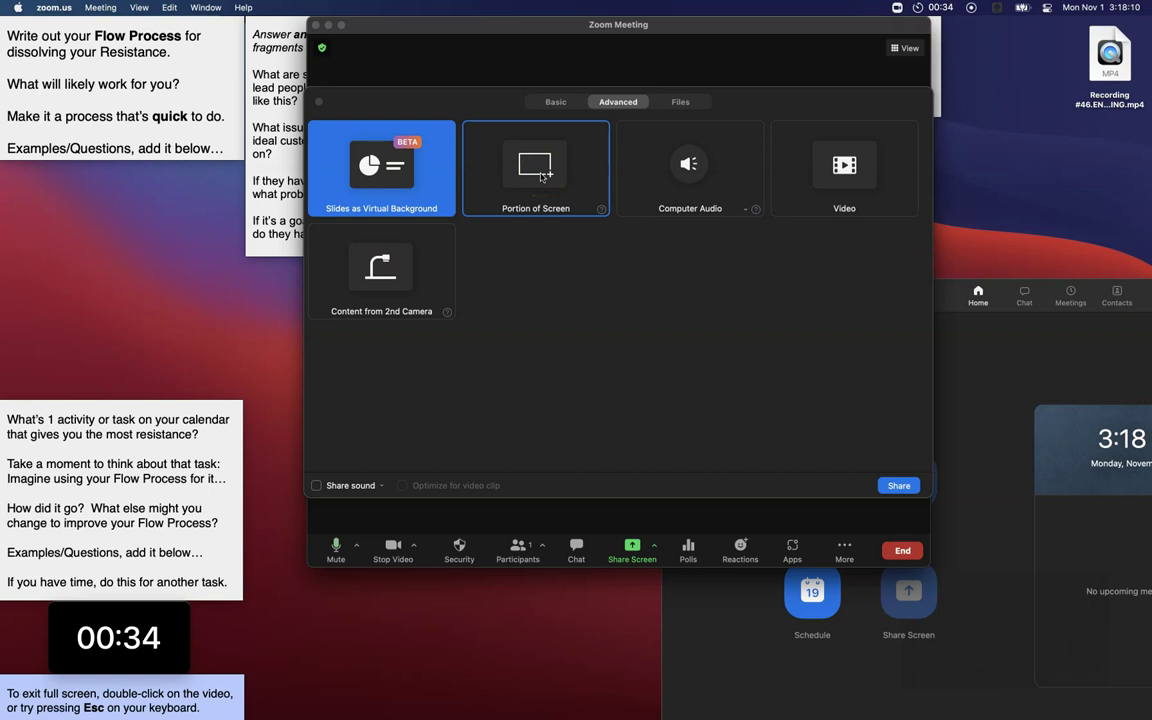
# Start a Portion of Screen share and reposition its green frame
pyautogui.doubleClick(541, 176)
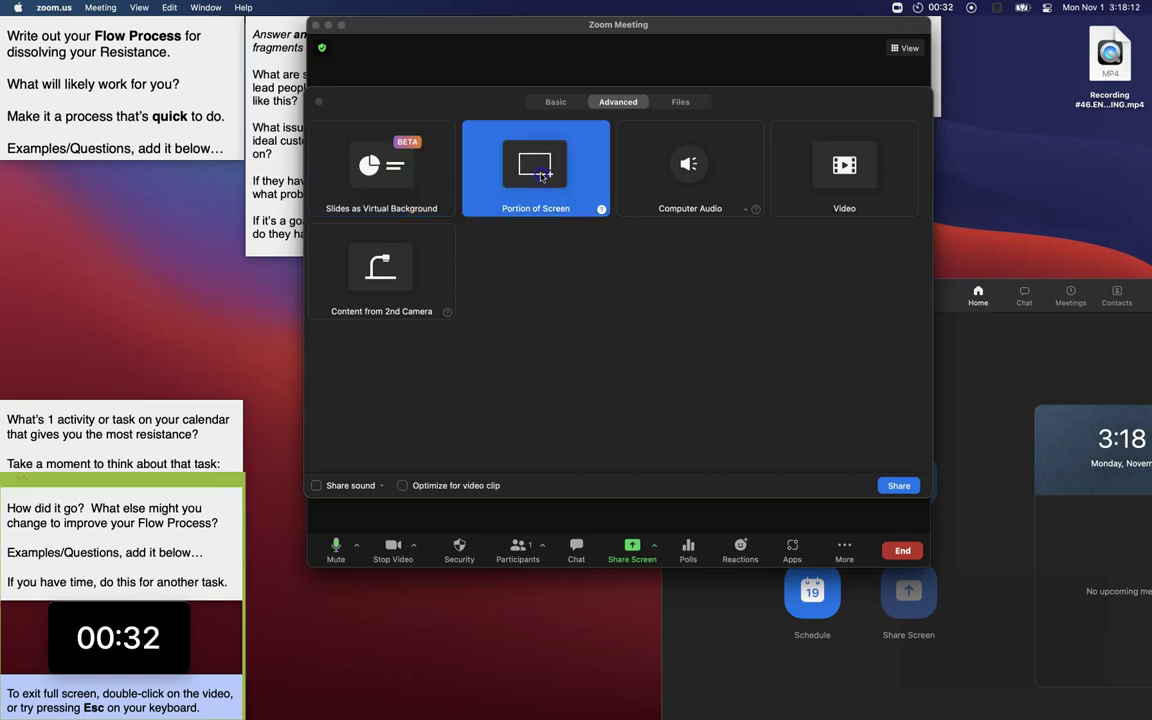
pyautogui.click(220, 483)
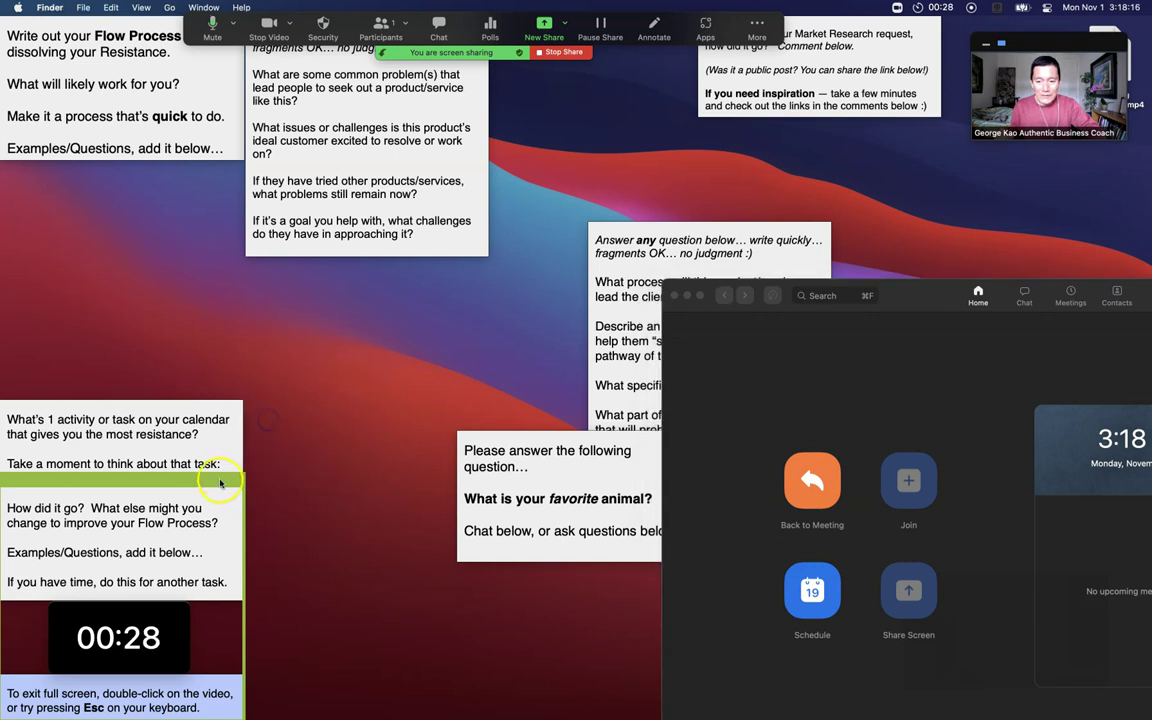
pyautogui.moveTo(233, 483); pyautogui.dragTo(634, 165)
pyautogui.moveTo(509, 166); pyautogui.dragTo(532, 256)
# Minimize the Zoom home window and shrink the frame to the lower-left notes and timer
pyautogui.click(686, 297)
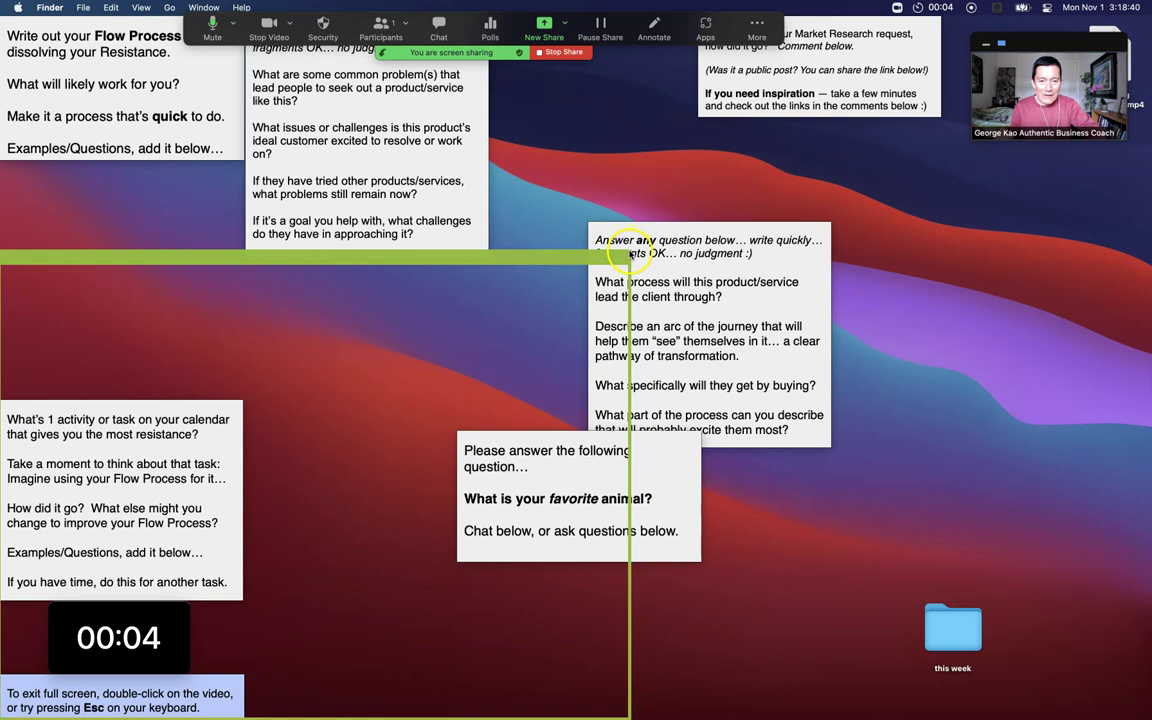
pyautogui.moveTo(630, 253); pyautogui.dragTo(241, 391)
pyautogui.click(112, 620)
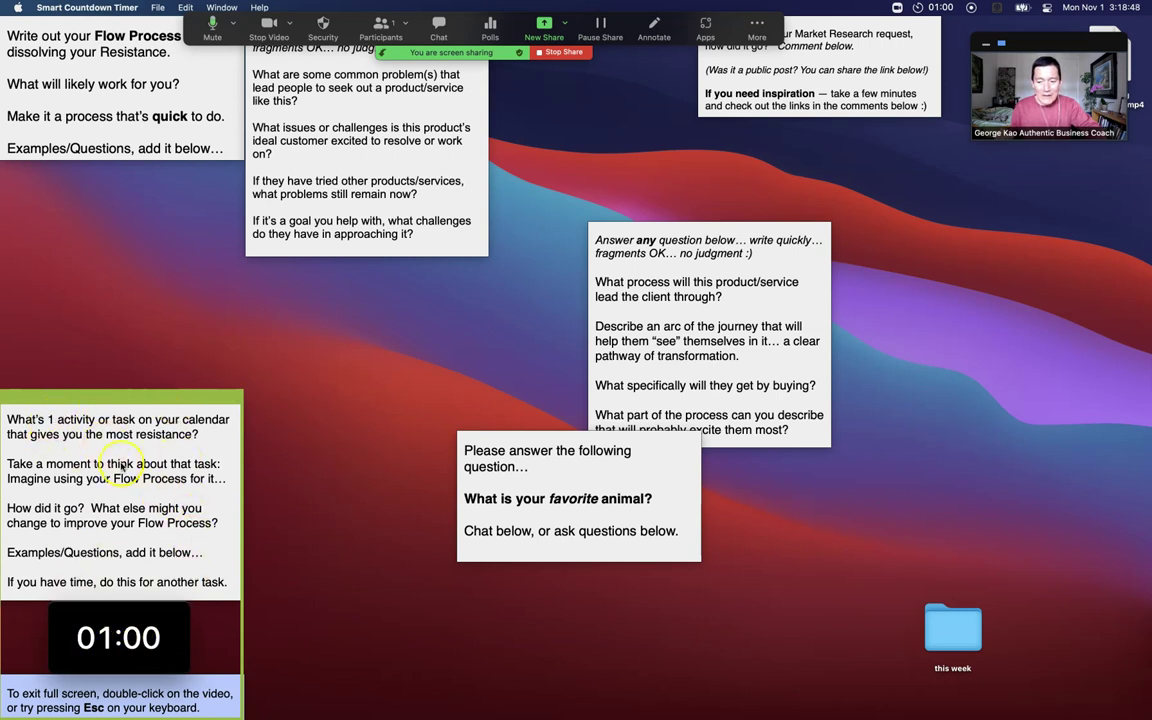
# Move the floating self-video thumbnail to the right edge above the right-hand note
pyautogui.moveTo(1045, 91)
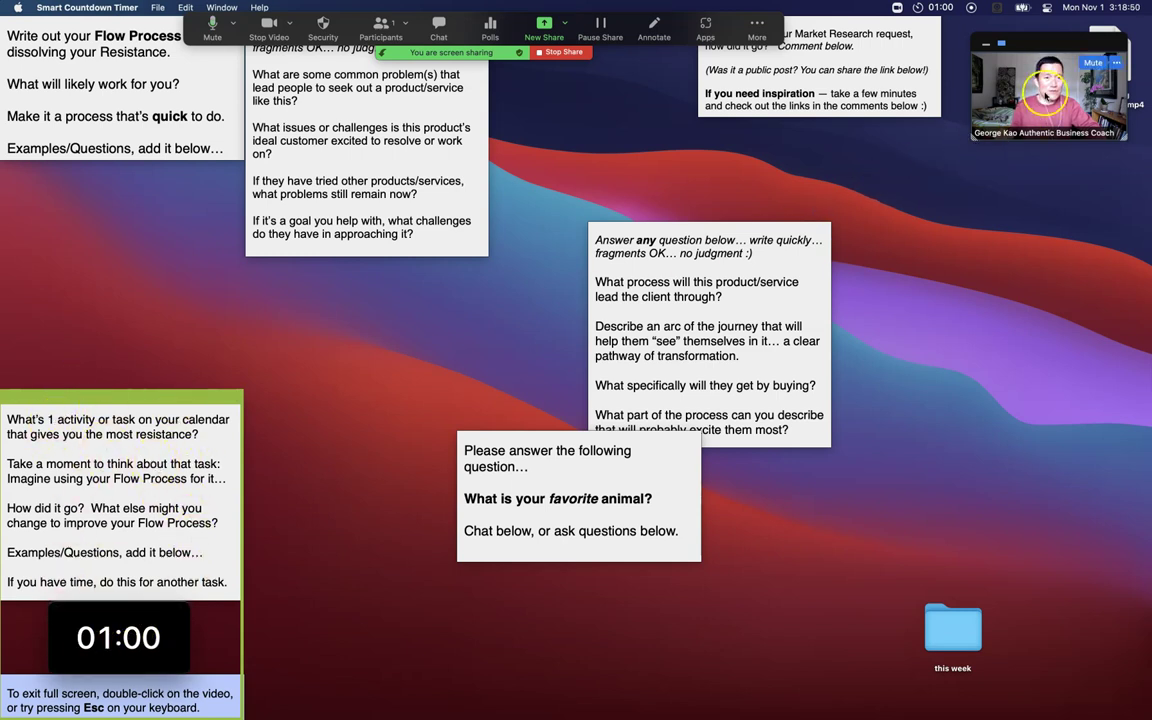
pyautogui.moveTo(1043, 62); pyautogui.dragTo(1008, 72)
pyautogui.moveTo(967, 145); pyautogui.dragTo(1021, 328)
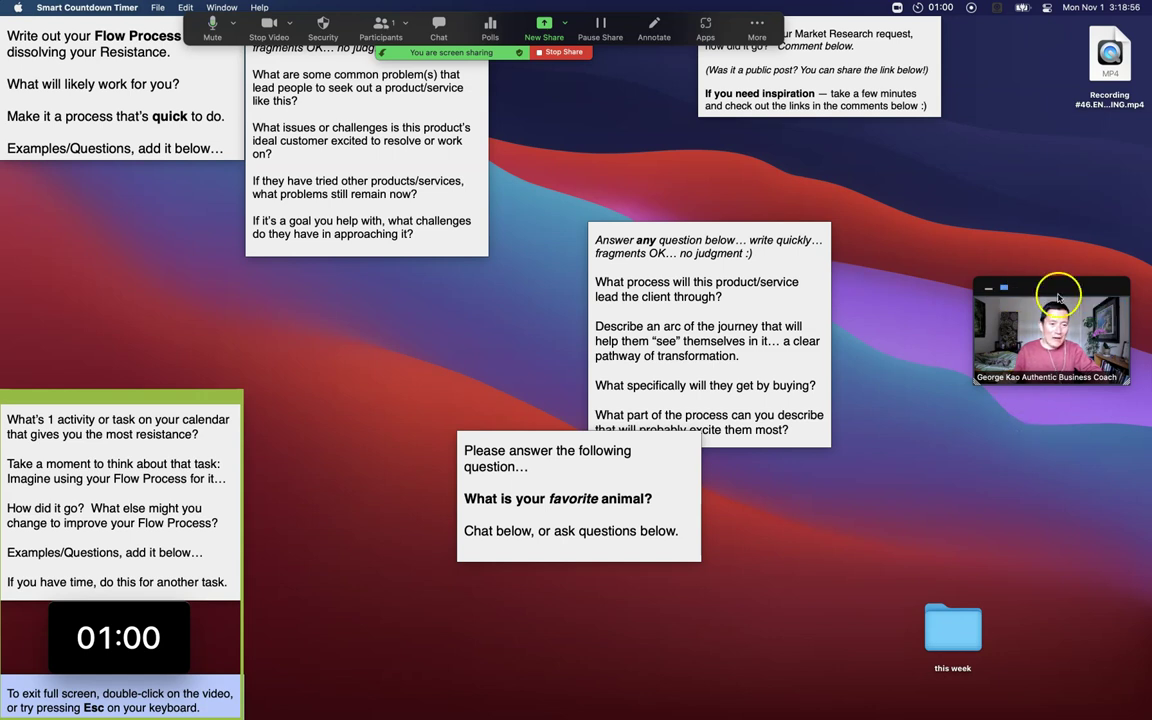
pyautogui.moveTo(985, 290); pyautogui.dragTo(981, 256)
pyautogui.moveTo(1040, 300); pyautogui.dragTo(1021, 116)
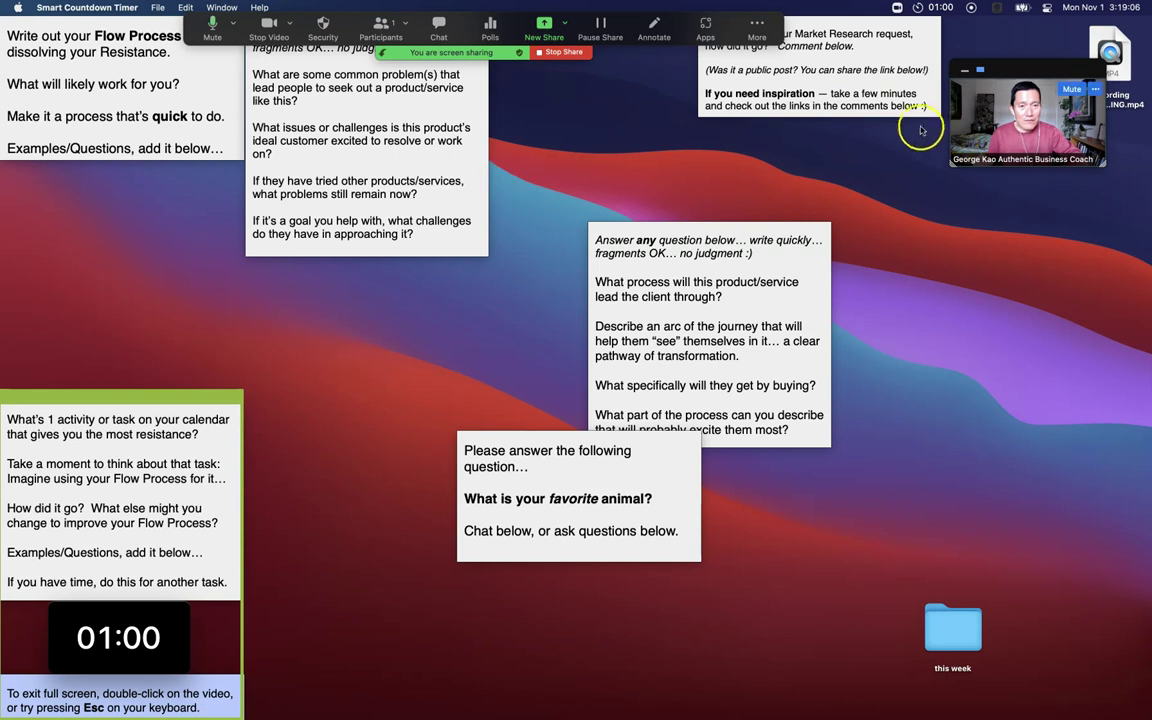
pyautogui.moveTo(1038, 78)
pyautogui.moveTo(1038, 78); pyautogui.dragTo(1076, 191)
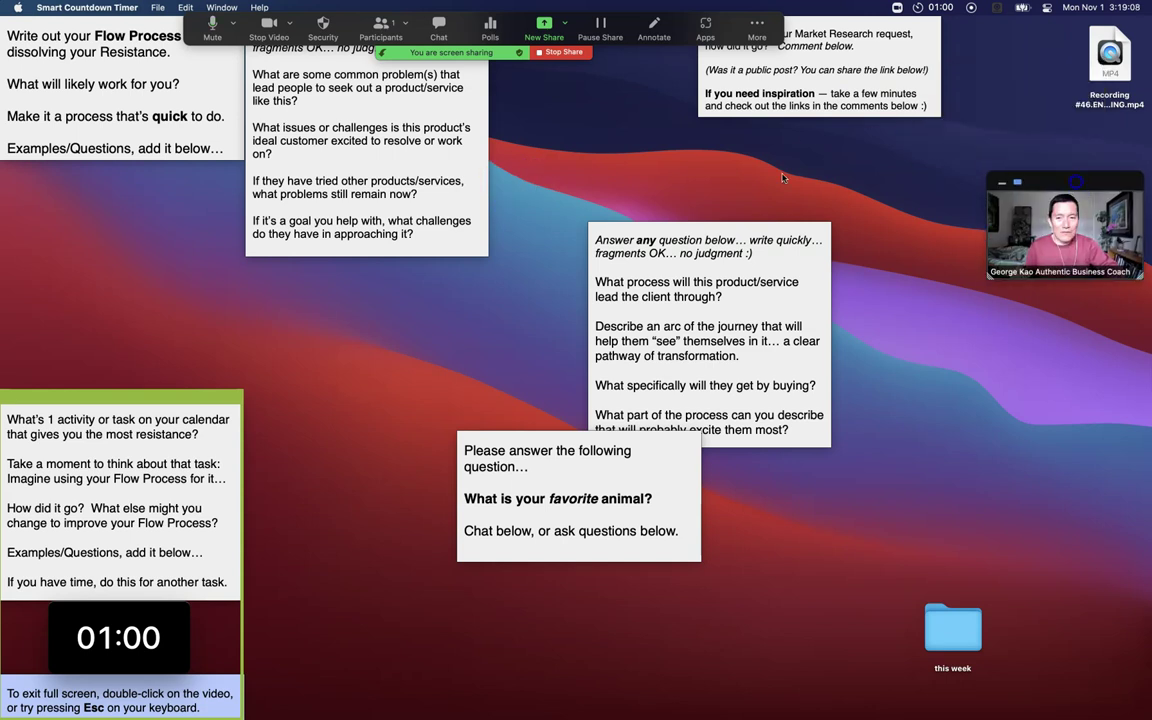
# Bring the top-left, Answer any question, resistance and full-screen tip sticky notes forward
pyautogui.click(52, 116)
pyautogui.click(671, 257)
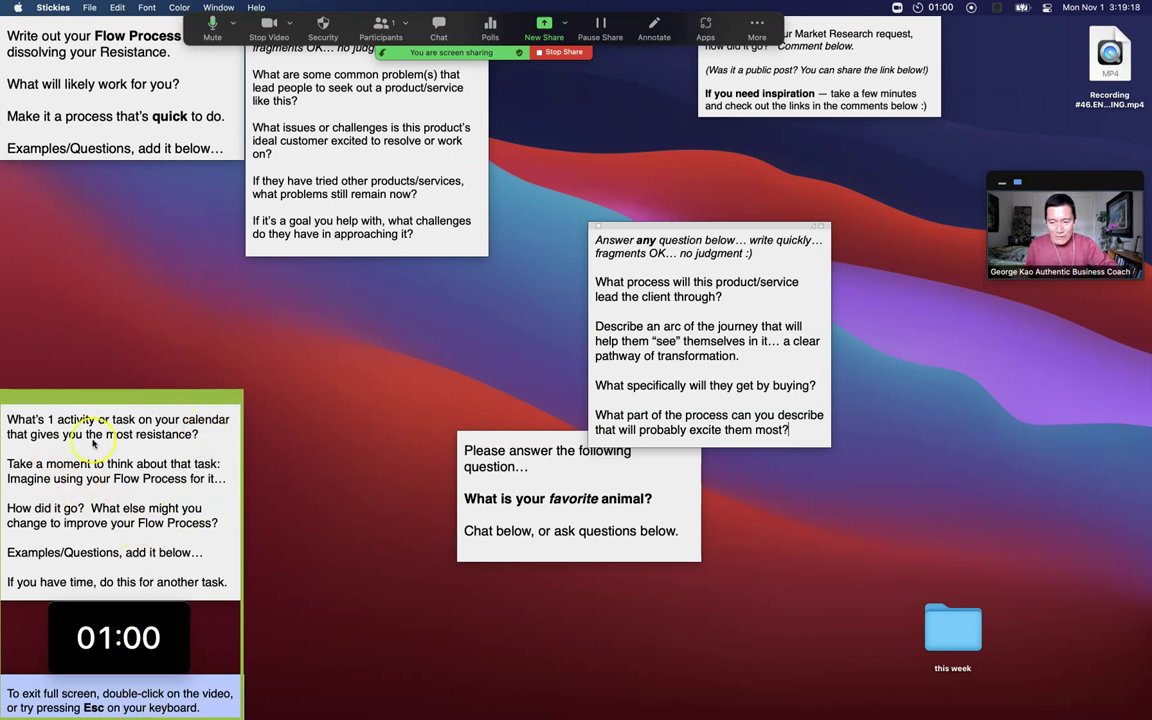
pyautogui.click(125, 437)
pyautogui.click(161, 694)
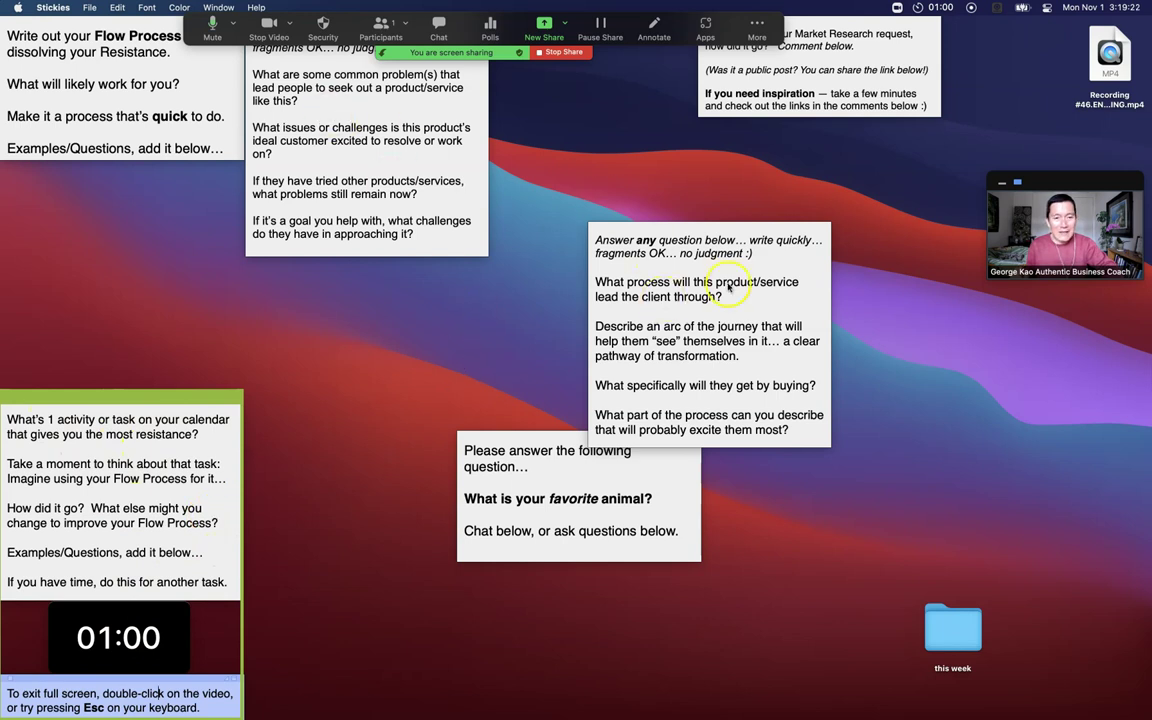
# Nudge the self-video thumbnail up-left and hide its video, collapsing it to a bar
pyautogui.moveTo(1004, 186); pyautogui.dragTo(959, 174)
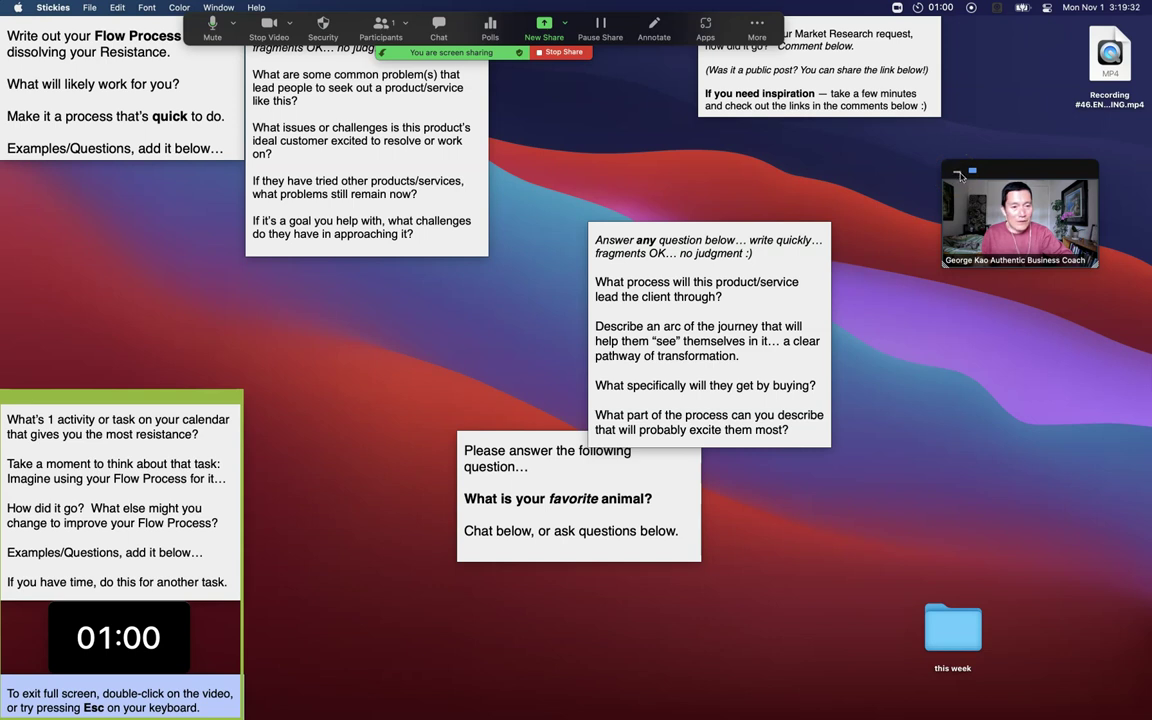
pyautogui.click(959, 176)
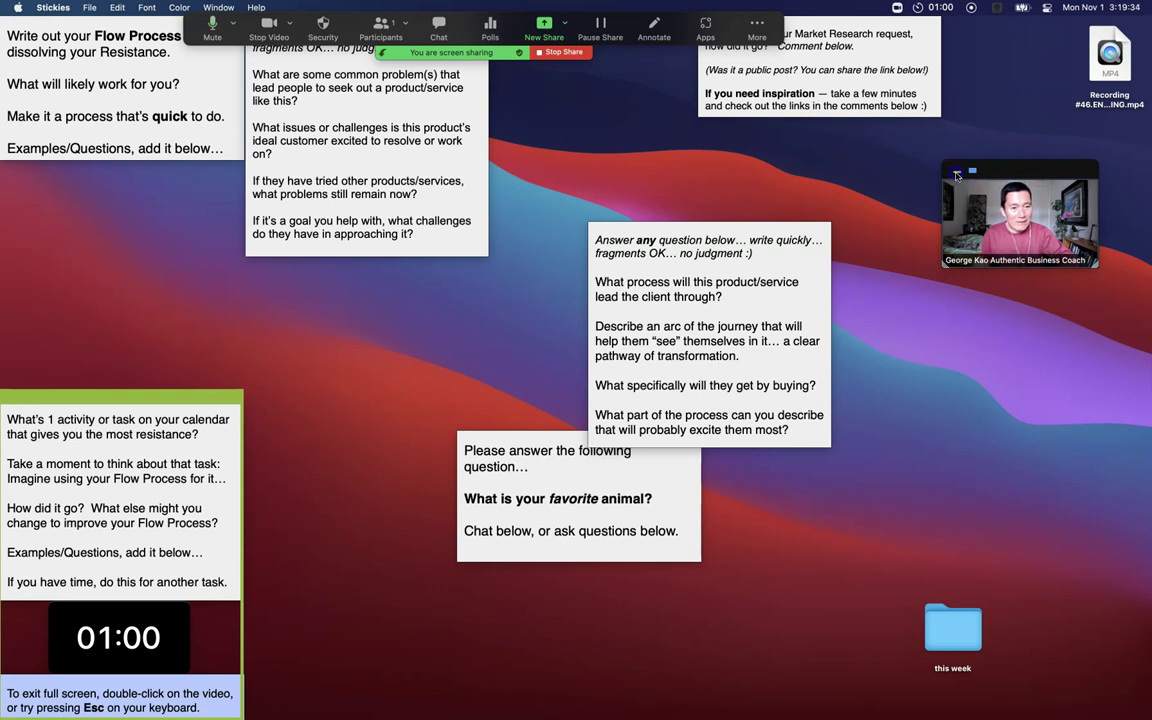
pyautogui.click(956, 176)
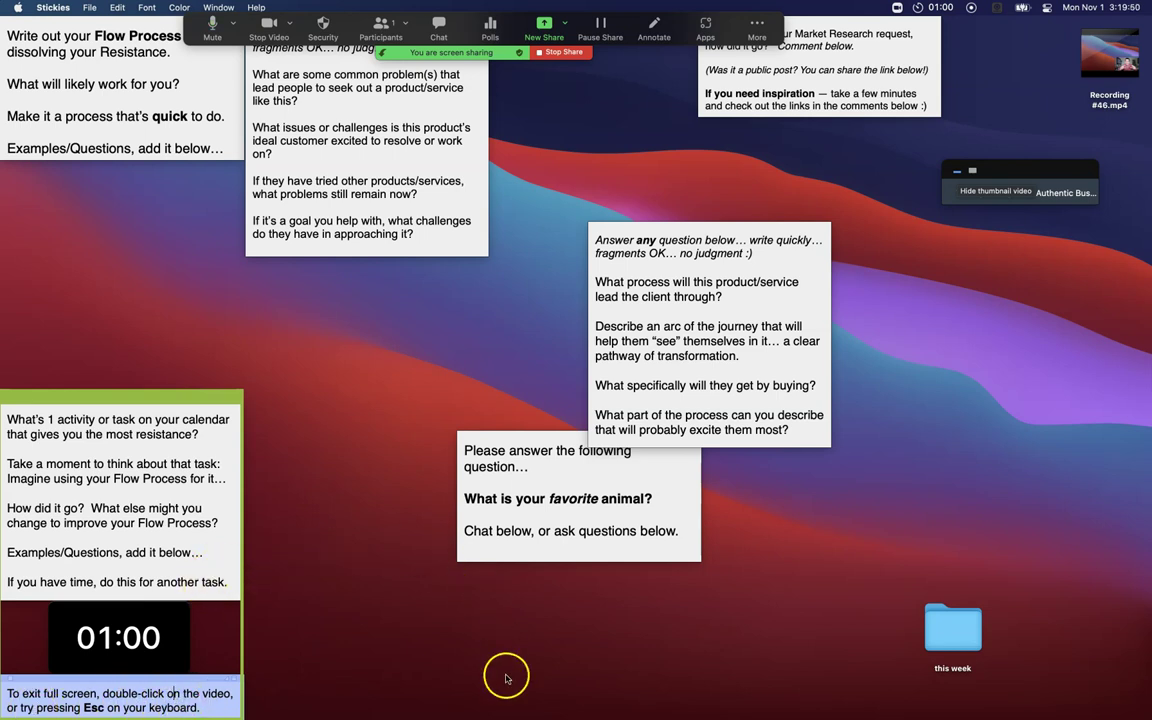
# Restore the minimized TLC Notes -- Curriculum & Calls Google Doc from the Dock
pyautogui.moveTo(622, 712)
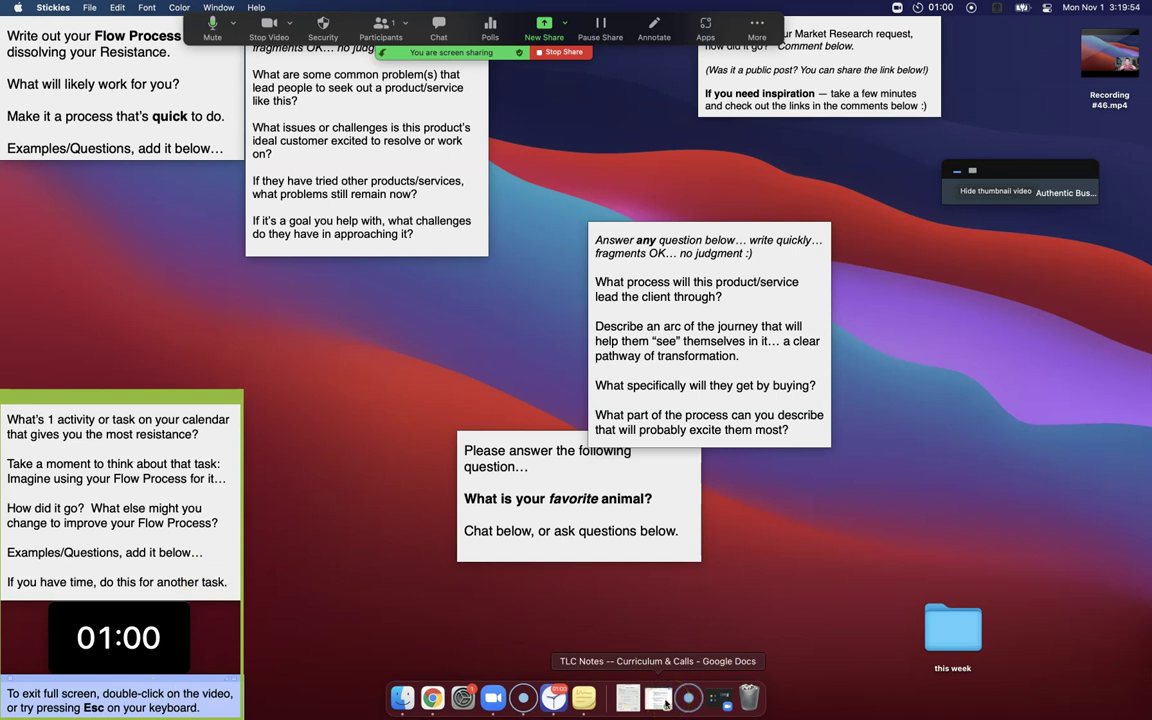
pyautogui.click(665, 703)
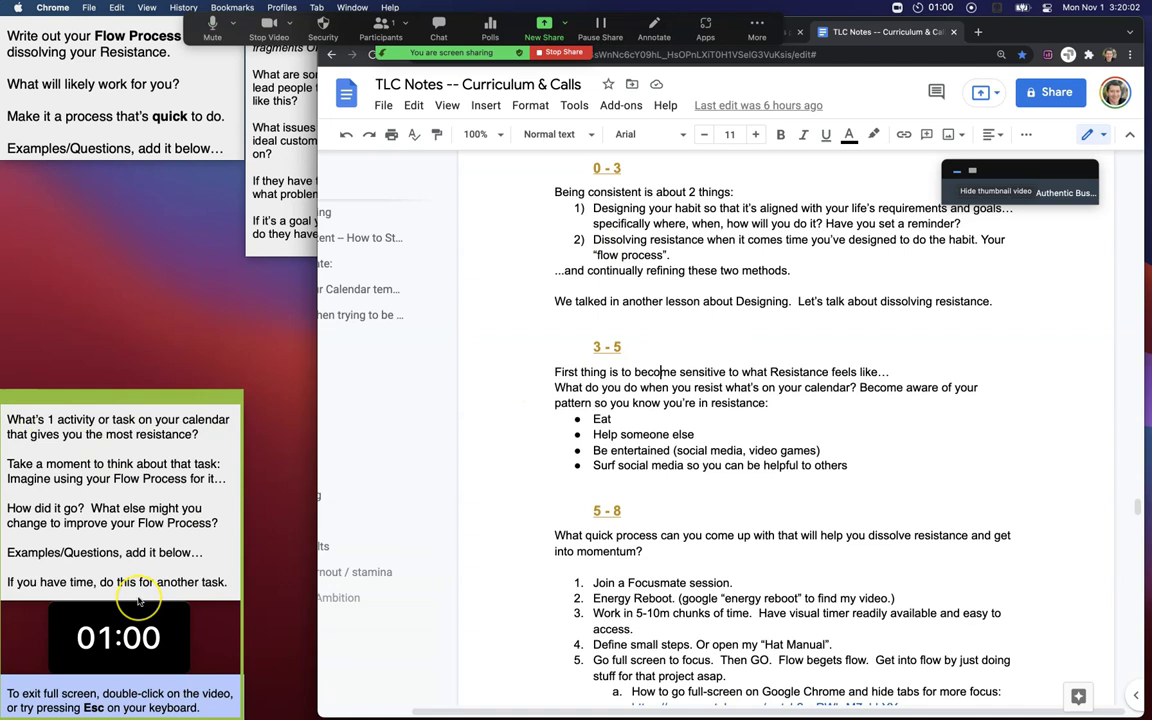
pyautogui.moveTo(157, 609)
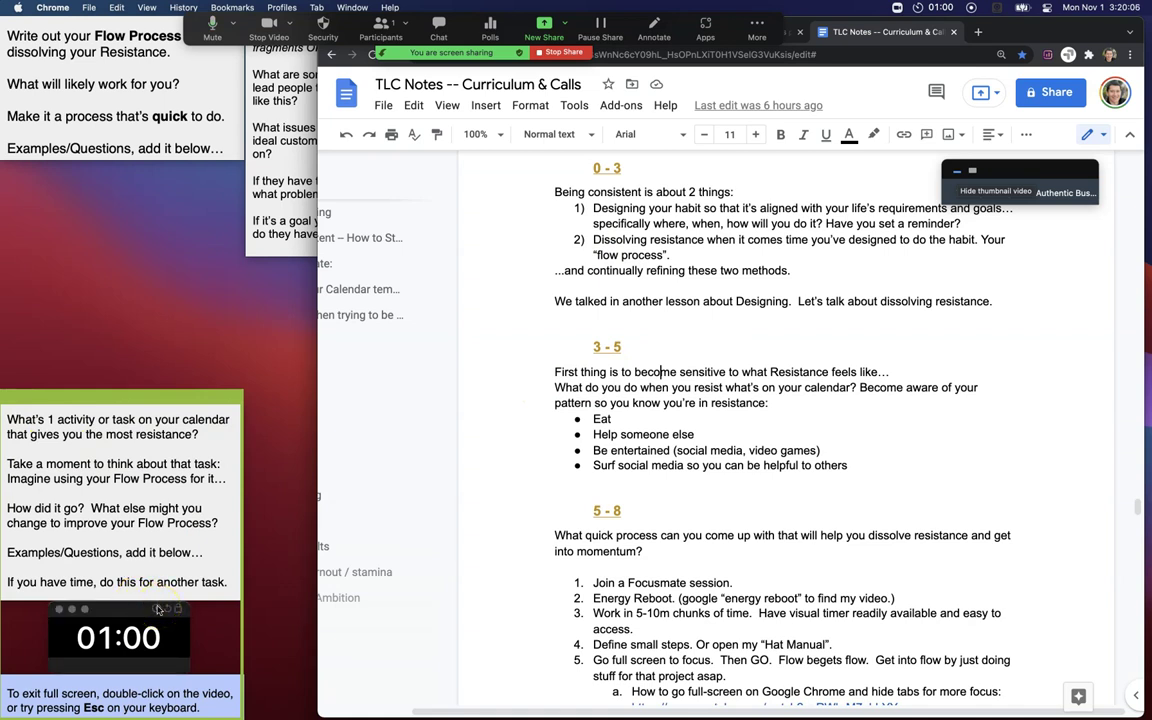
pyautogui.click(144, 453)
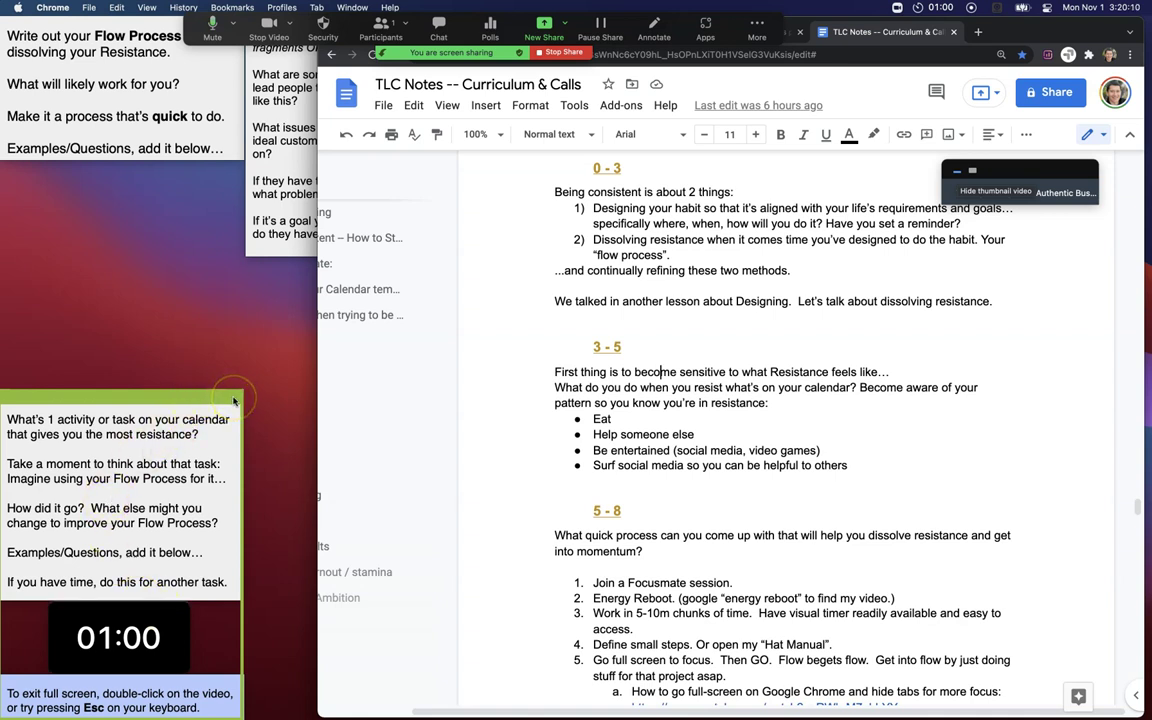
# Stop the screen share, then start sharing a Portion of Screen again
pyautogui.click(577, 55)
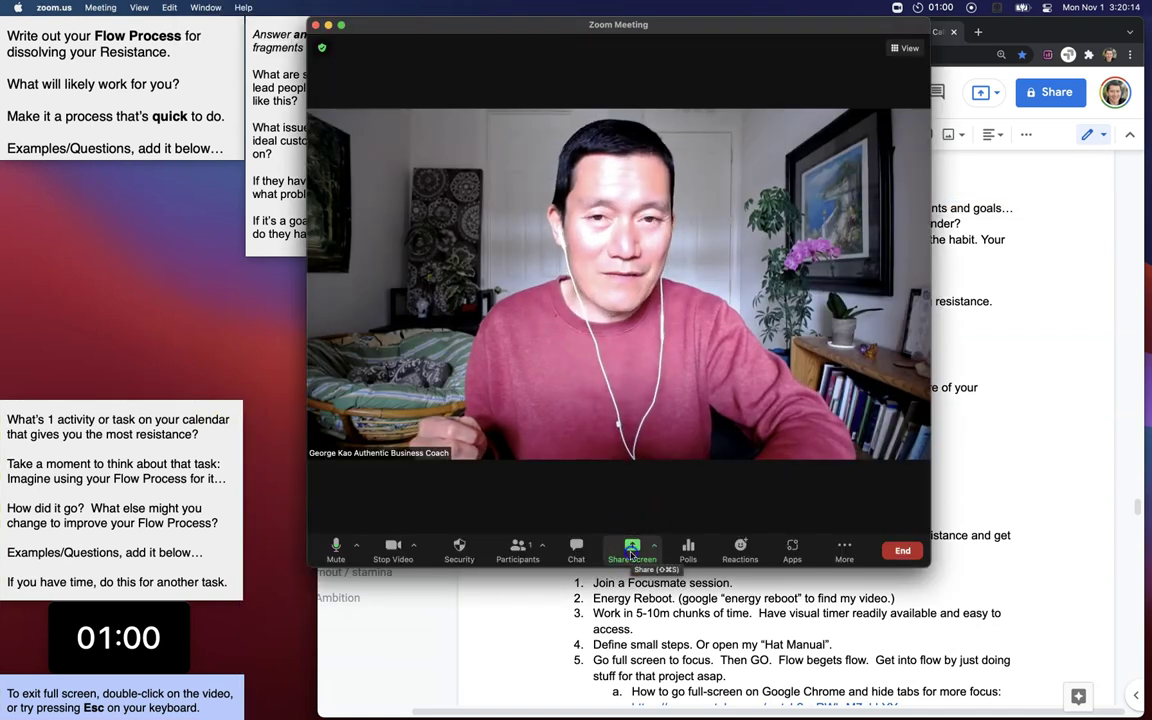
pyautogui.click(632, 548)
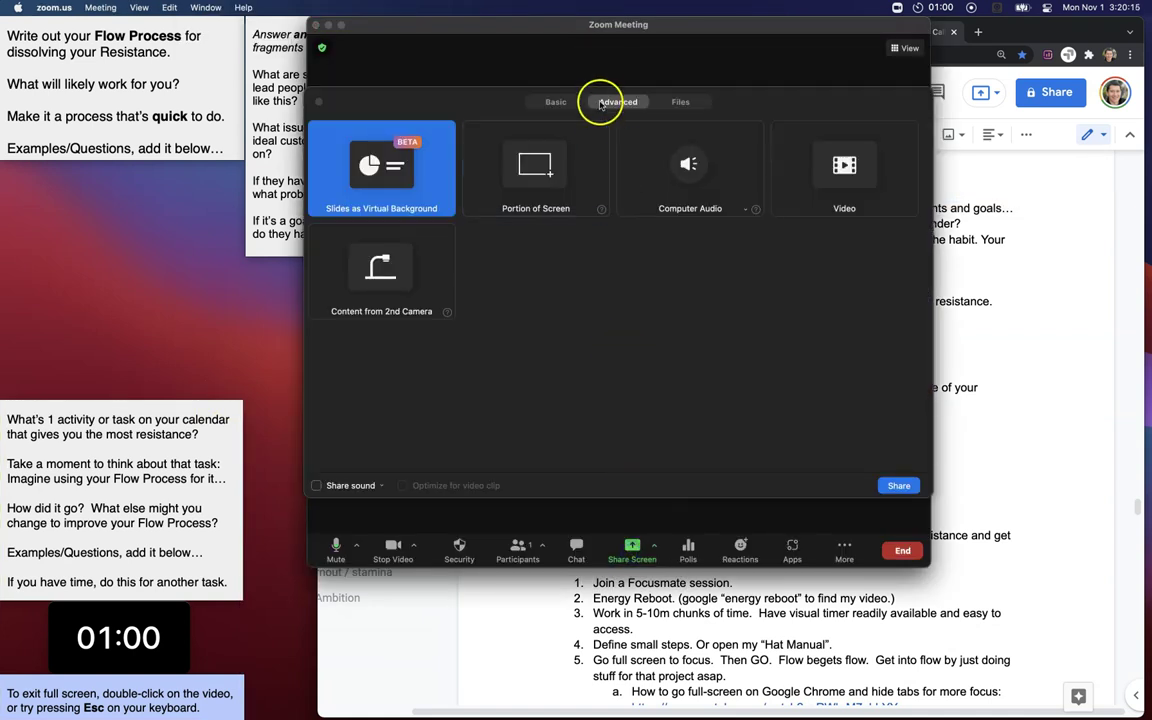
pyautogui.doubleClick(536, 184)
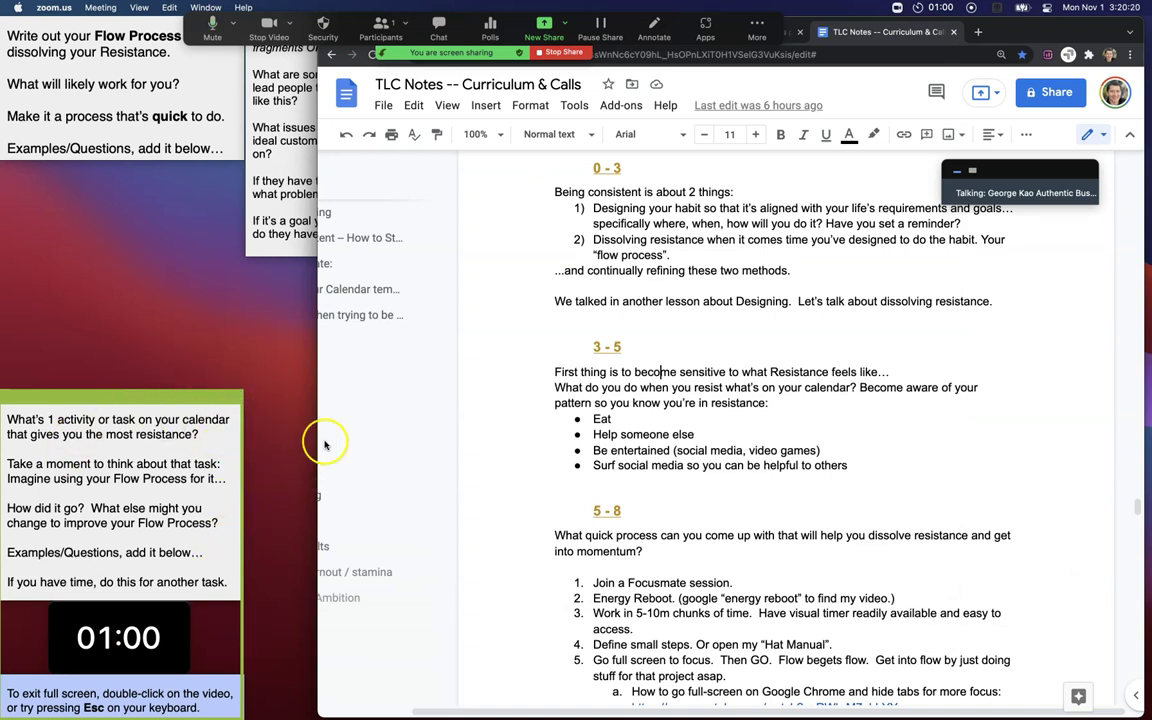
pyautogui.click(571, 56)
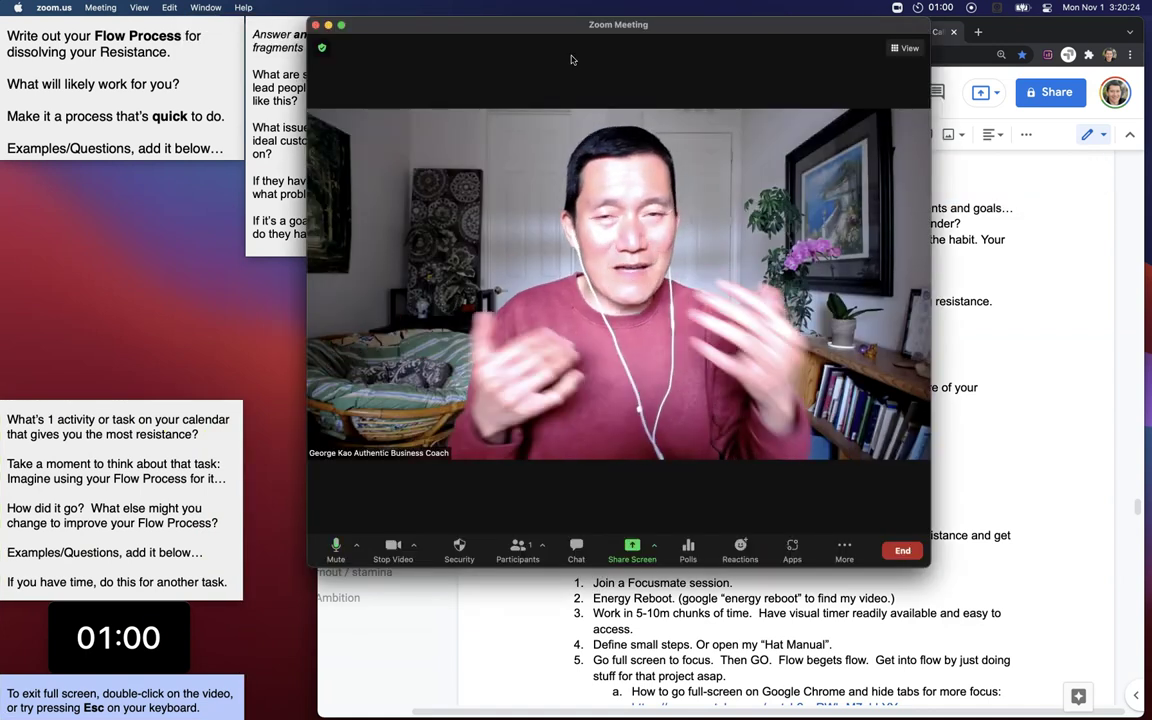